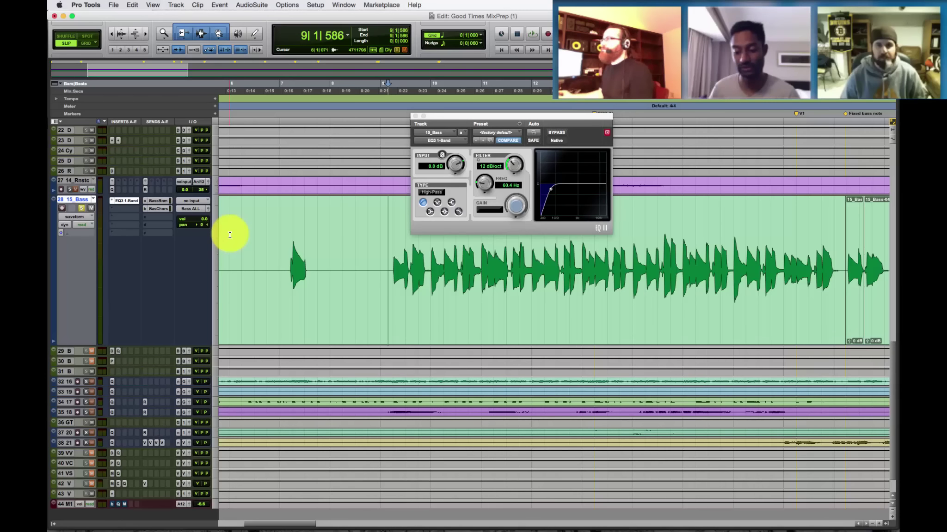
Open the Memory Locations window and move it up beside the EQ plug-in window over the bass waveform
{"action": "key", "text": "super+5"}
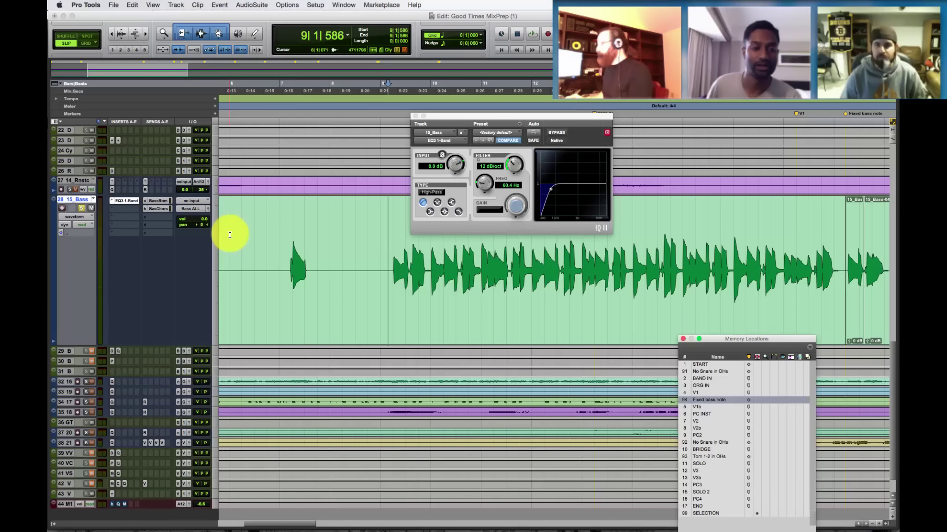
{"action": "left_click_drag", "start_coordinate": [731, 342], "coordinate": [723, 149]}
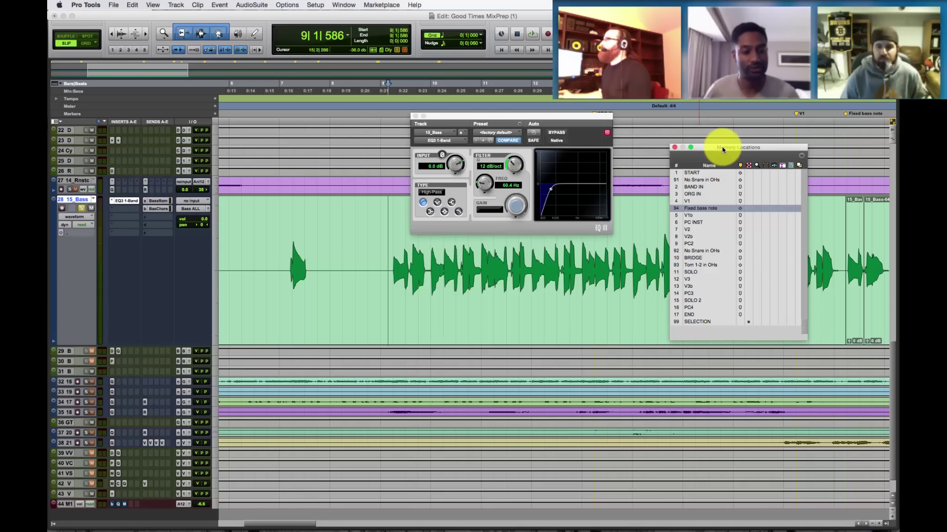
{"action": "left_click_drag", "start_coordinate": [722, 147], "coordinate": [741, 148]}
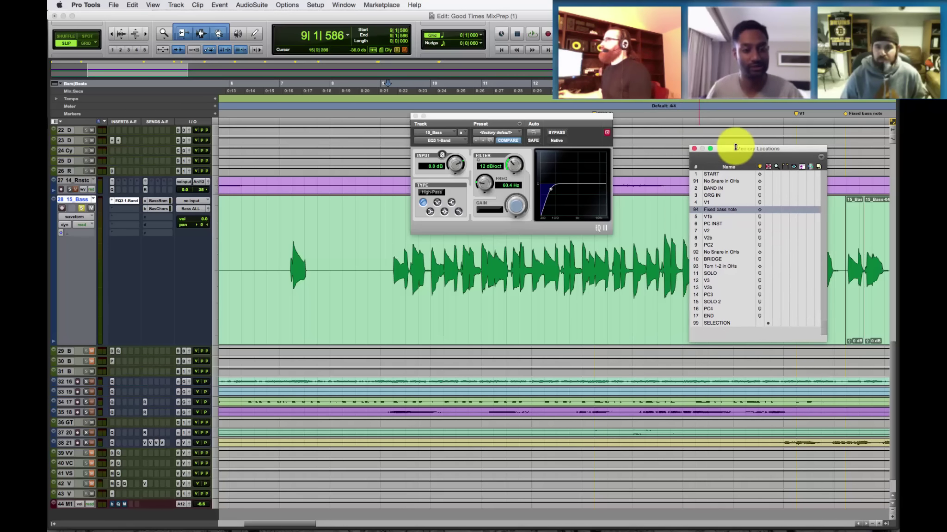
Switch to the Mix window and place the bass track's EQ and Memory Locations windows in the free area below the channel strips
{"action": "key", "text": "super+equal"}
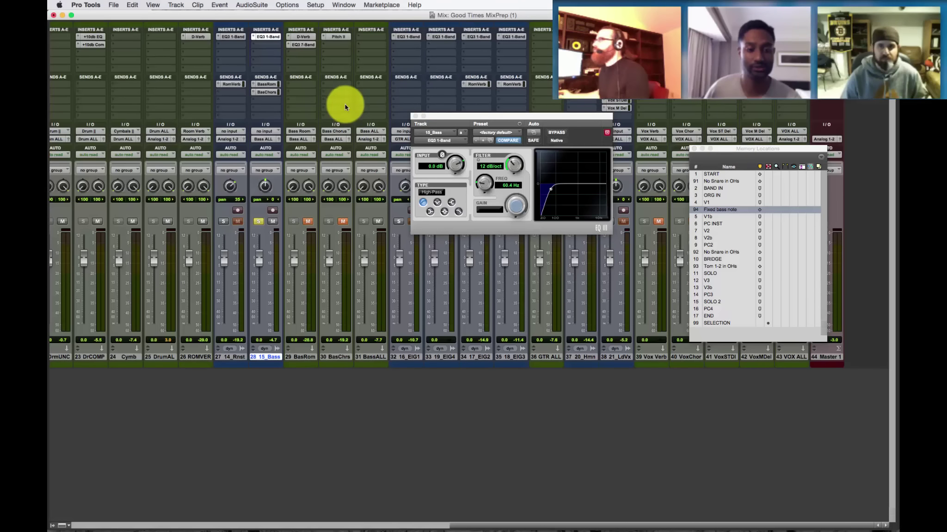
{"action": "left_click_drag", "start_coordinate": [479, 117], "coordinate": [302, 372]}
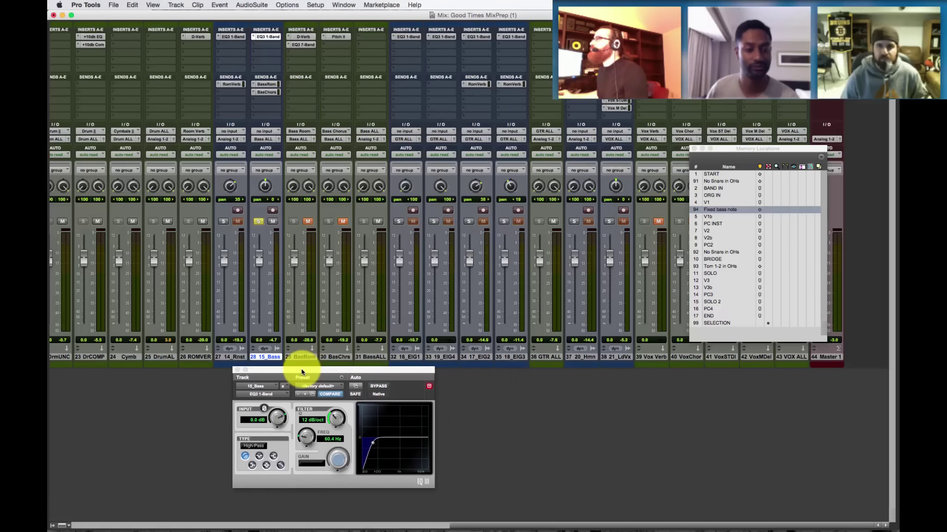
{"action": "left_click_drag", "start_coordinate": [726, 154], "coordinate": [508, 345]}
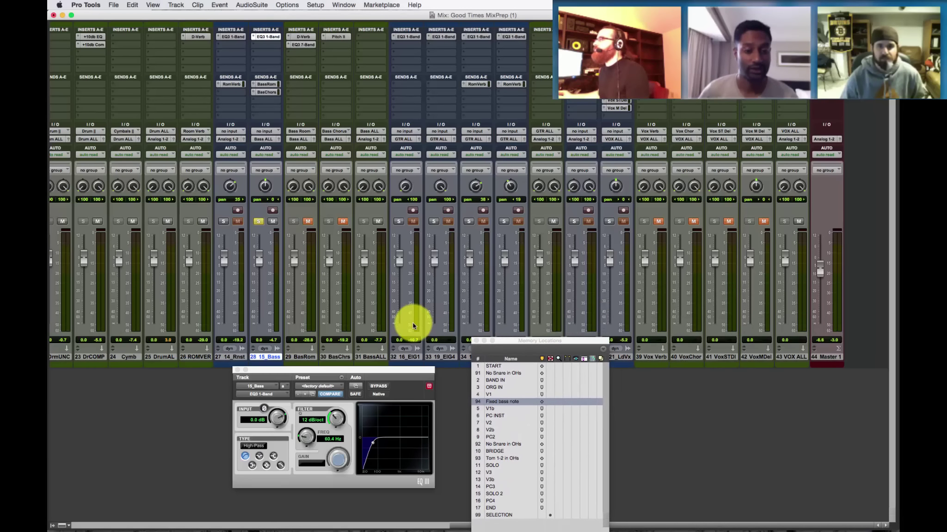
Duplicate the 15_Bass track once, including its playlists, automation, inserts and group assignments but not its sends
{"action": "right_click", "coordinate": [271, 357]}
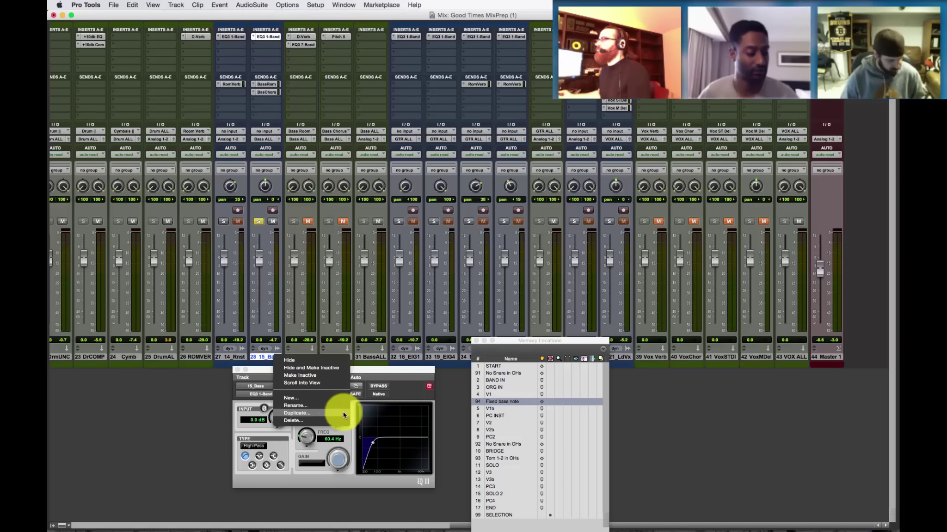
{"action": "left_click", "coordinate": [450, 399]}
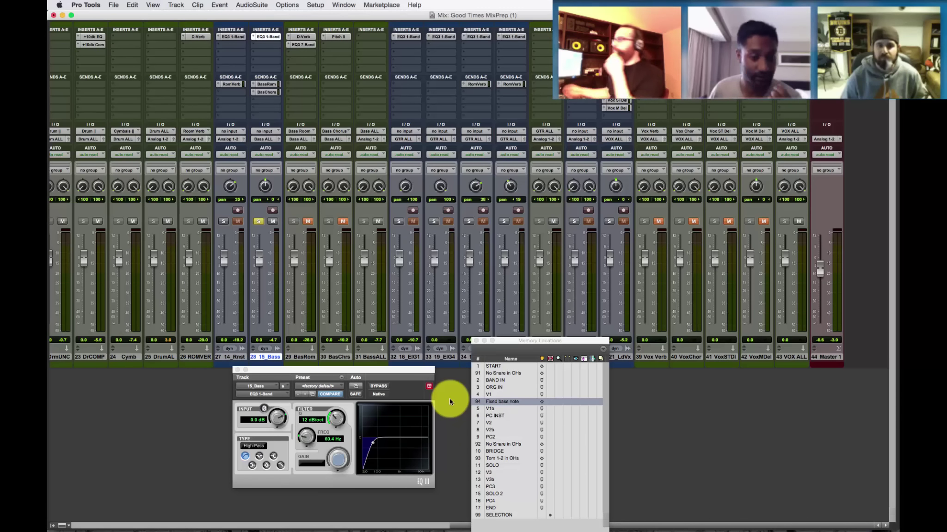
{"action": "right_click", "coordinate": [272, 356]}
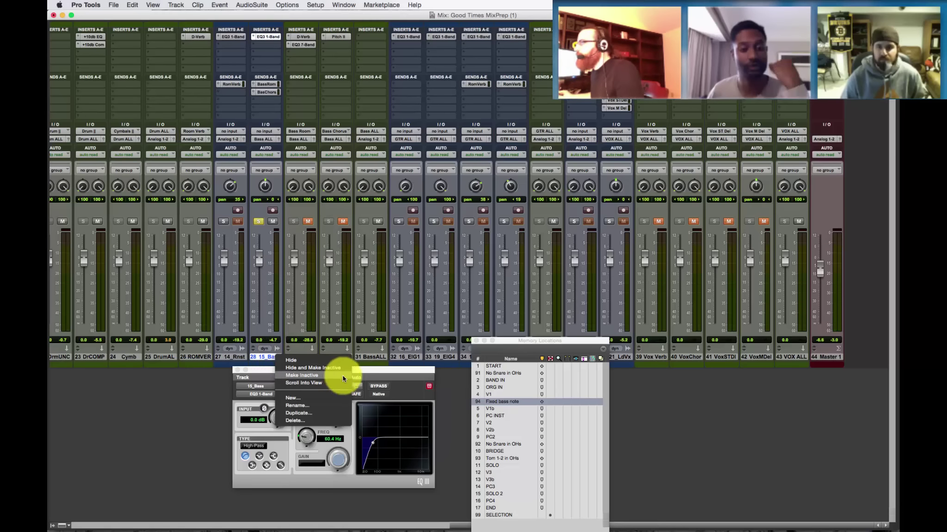
{"action": "left_click", "coordinate": [334, 415]}
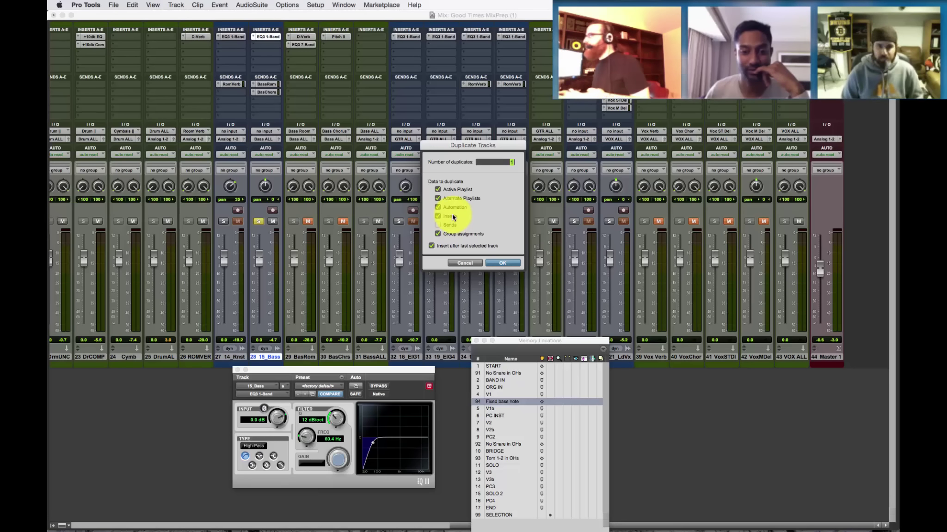
{"action": "left_click", "coordinate": [506, 263]}
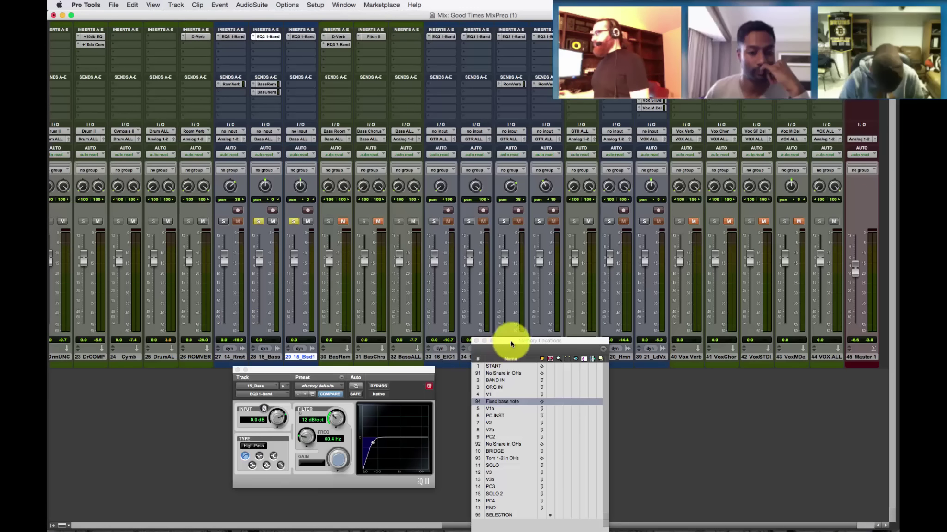
Move the Memory Locations window aside and insert Avid's SansAmp PSA-1 (mono) in the duplicate bass track's second insert slot
{"action": "left_click_drag", "start_coordinate": [511, 341], "coordinate": [671, 280]}
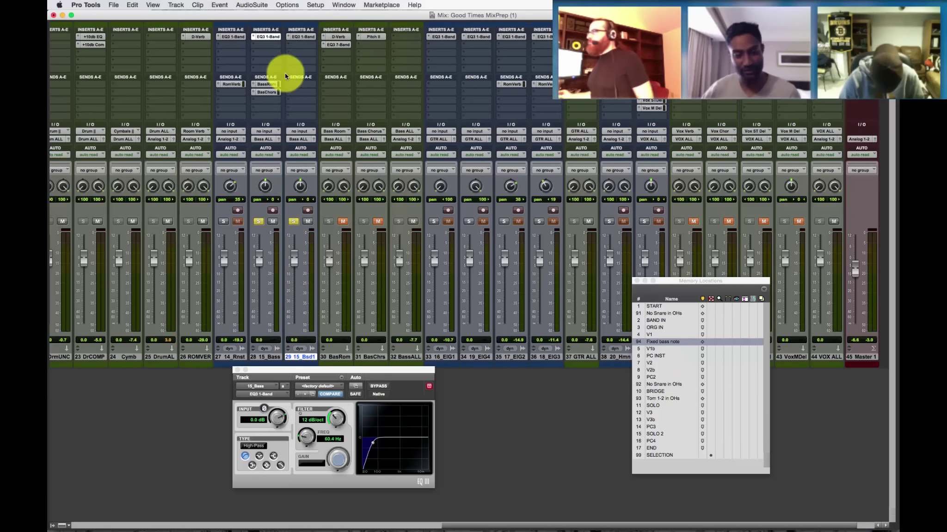
{"action": "left_click", "coordinate": [298, 44]}
{"action": "mouse_move", "coordinate": [344, 84]}
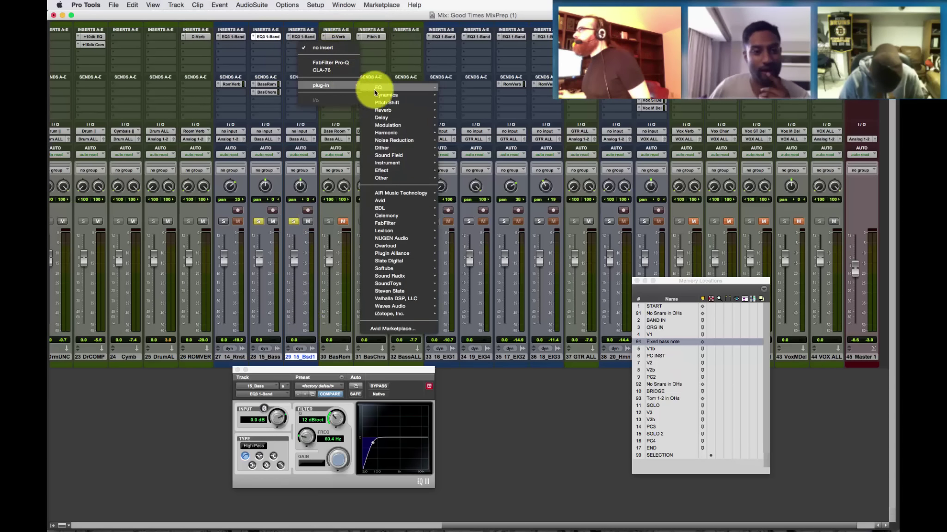
{"action": "mouse_move", "coordinate": [402, 204]}
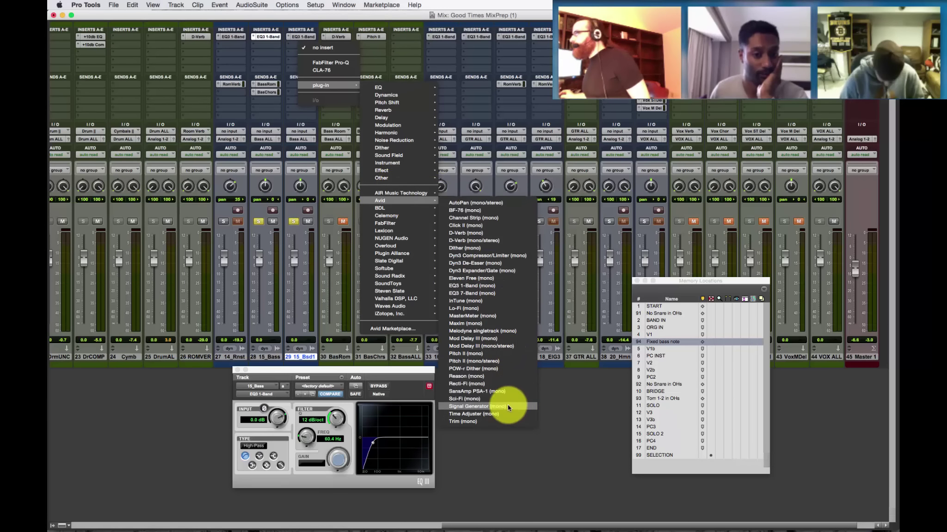
{"action": "left_click", "coordinate": [464, 293]}
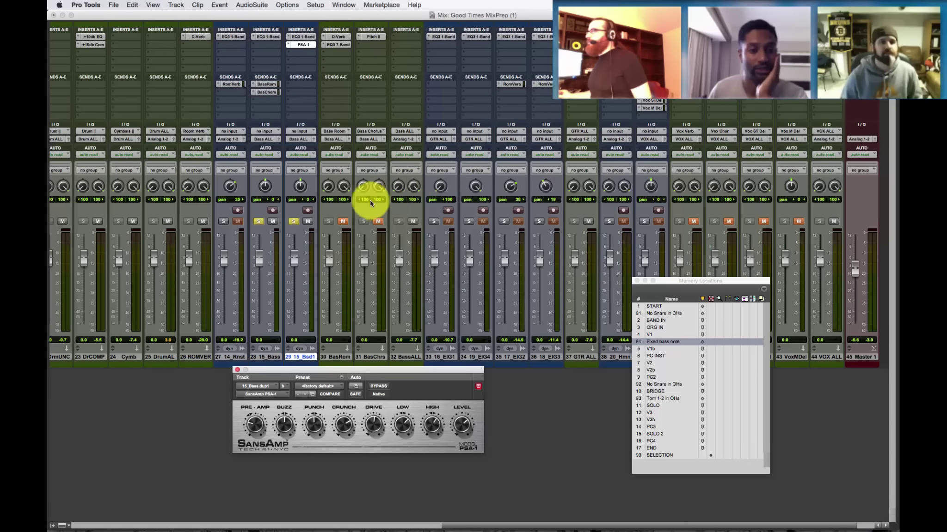
Keep the SansAmp window open beneath the channels and move PSA-1 to the third insert slot, leaving EQ3 1-Band in the first
{"action": "left_click", "coordinate": [478, 386]}
{"action": "left_click_drag", "start_coordinate": [469, 373], "coordinate": [367, 379]}
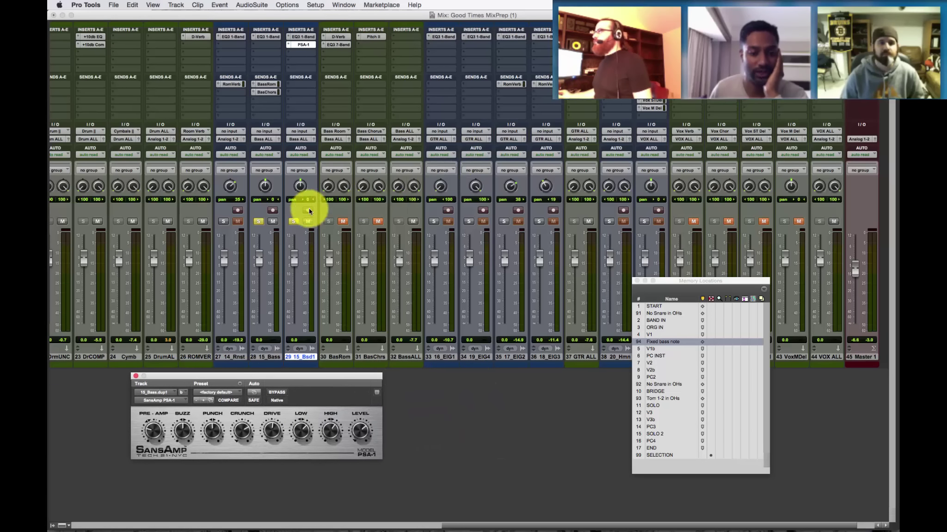
{"action": "left_click_drag", "start_coordinate": [306, 48], "coordinate": [308, 53]}
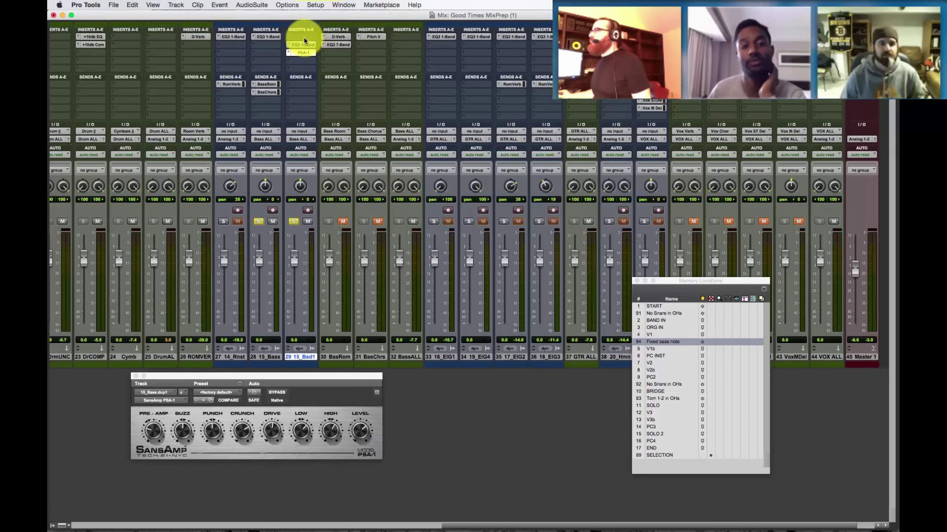
{"action": "left_click_drag", "start_coordinate": [304, 39], "coordinate": [304, 37]}
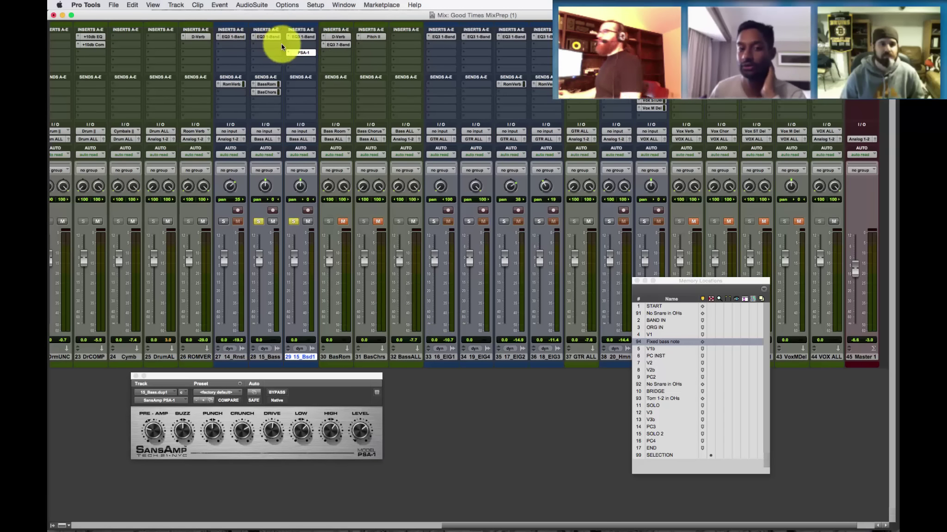
Open the duplicate bass track's EQ3 1-Band and place its window beside the SansAmp window
{"action": "left_click", "coordinate": [305, 37]}
{"action": "left_click_drag", "start_coordinate": [359, 375], "coordinate": [531, 374]}
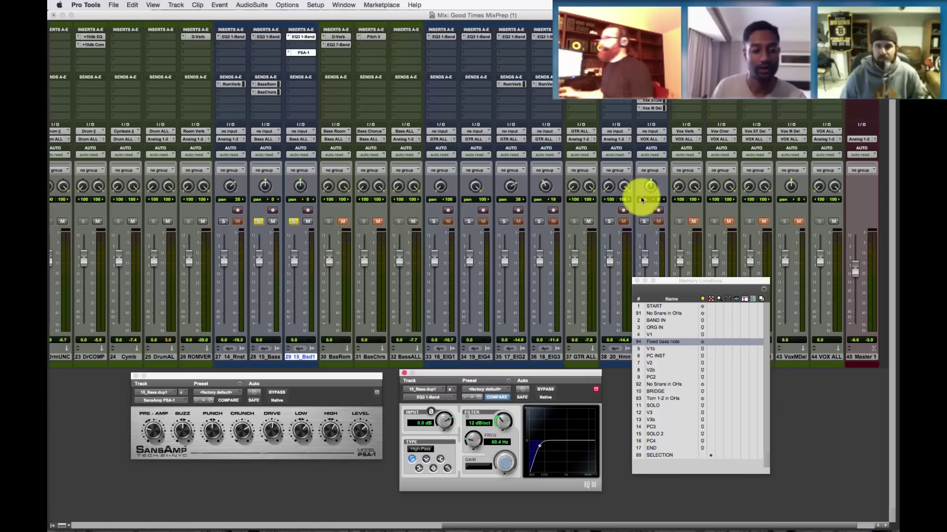
{"action": "left_click", "coordinate": [707, 56]}
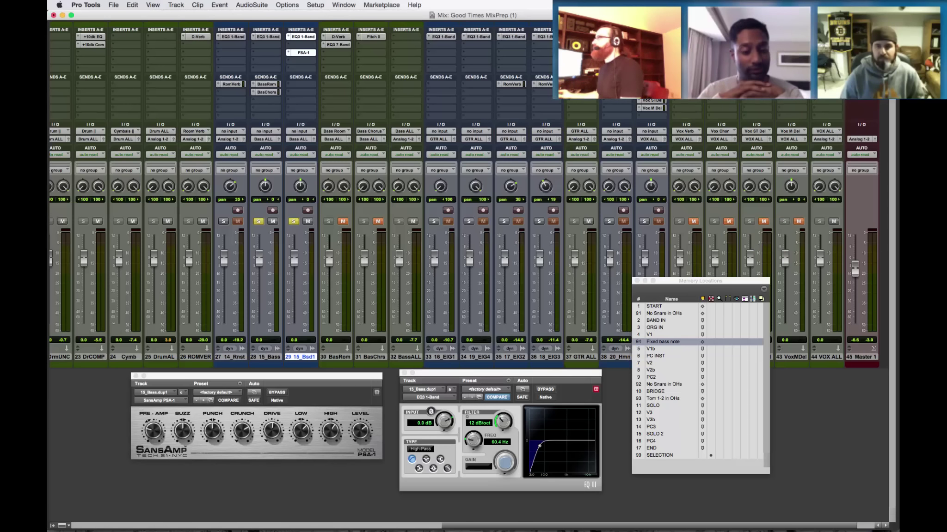
Look at the duplicated bass track's waveform in the Edit window and return to the Mix window
{"action": "key", "text": "super+equal"}
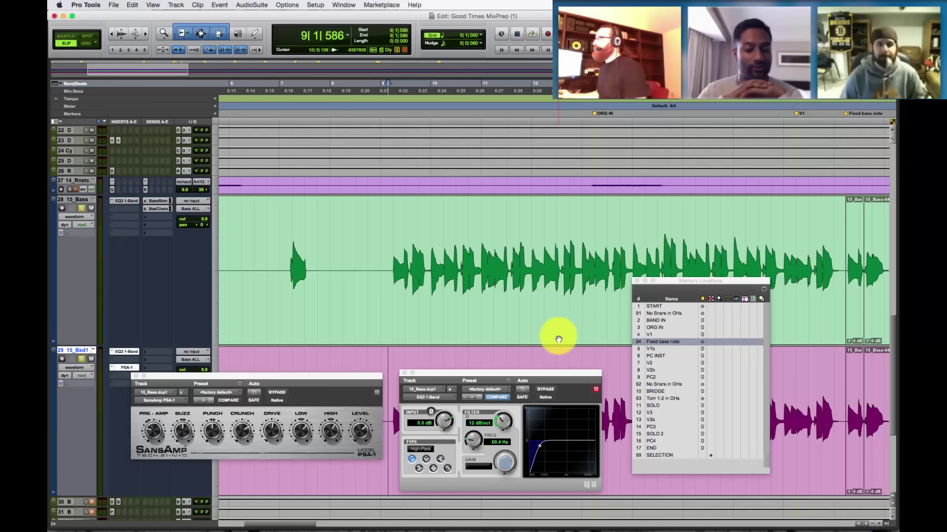
{"action": "scroll", "coordinate": [557, 333], "scroll_direction": "down", "scroll_amount": 4}
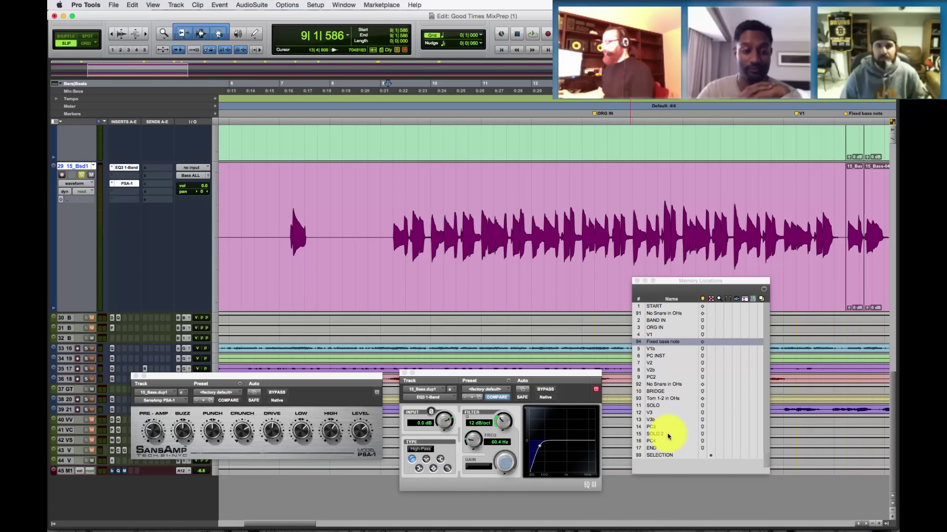
{"action": "key", "text": "super+equal"}
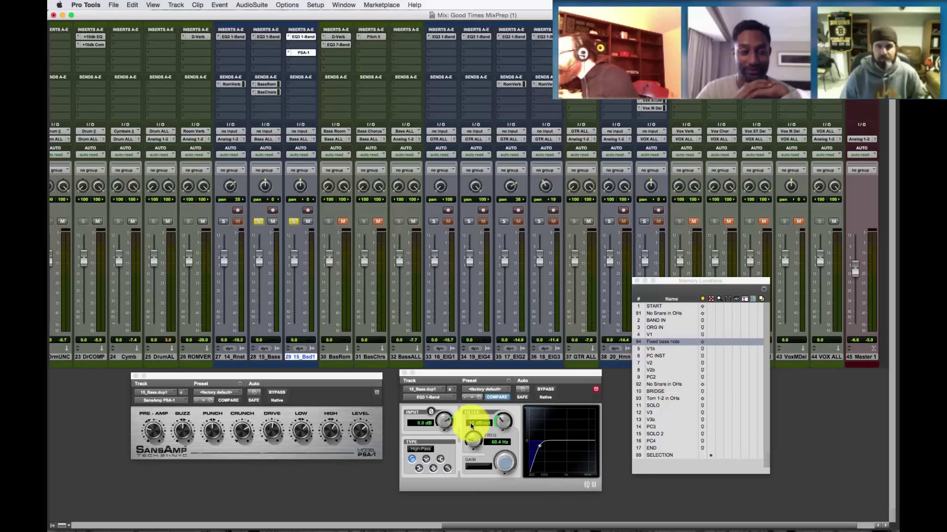
Try the SansAmp's Low and High controls and take the original bass track out of solo
{"action": "left_click", "coordinate": [301, 433]}
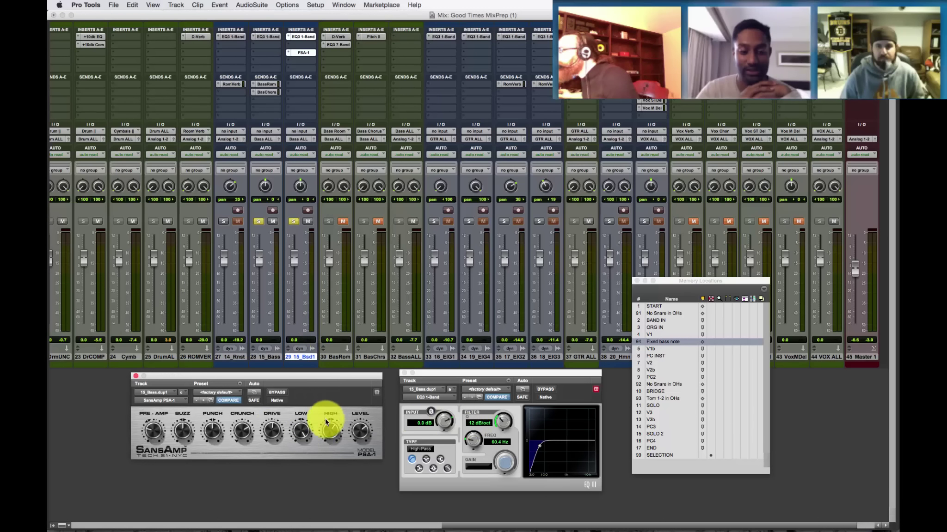
{"action": "left_click_drag", "start_coordinate": [328, 419], "coordinate": [329, 430]}
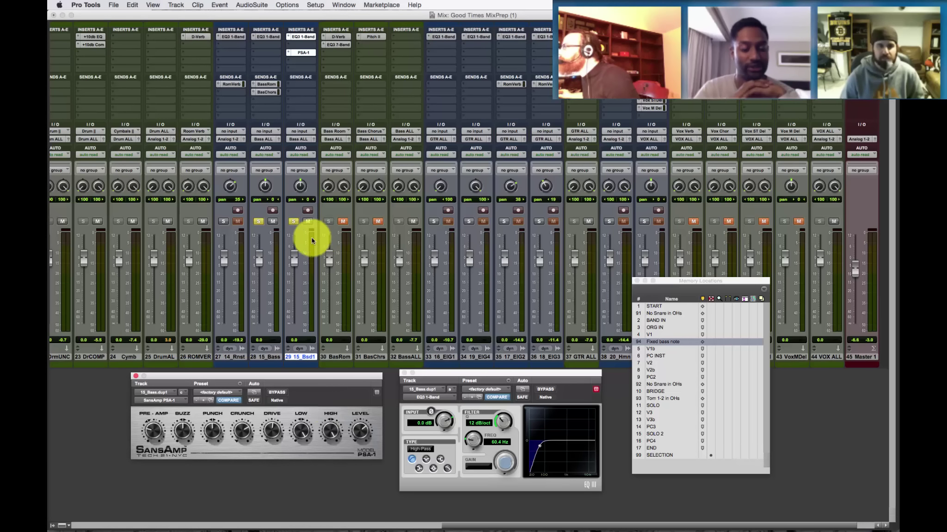
{"action": "left_click", "coordinate": [258, 222]}
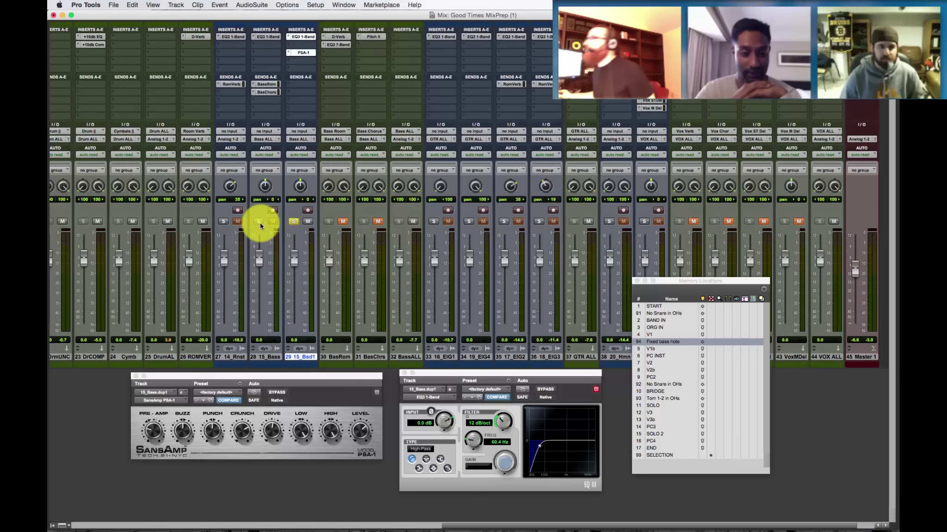
Play the soloed duplicate bass from where its main phrase begins and bring back the Mix window
{"action": "key", "text": "super+equal"}
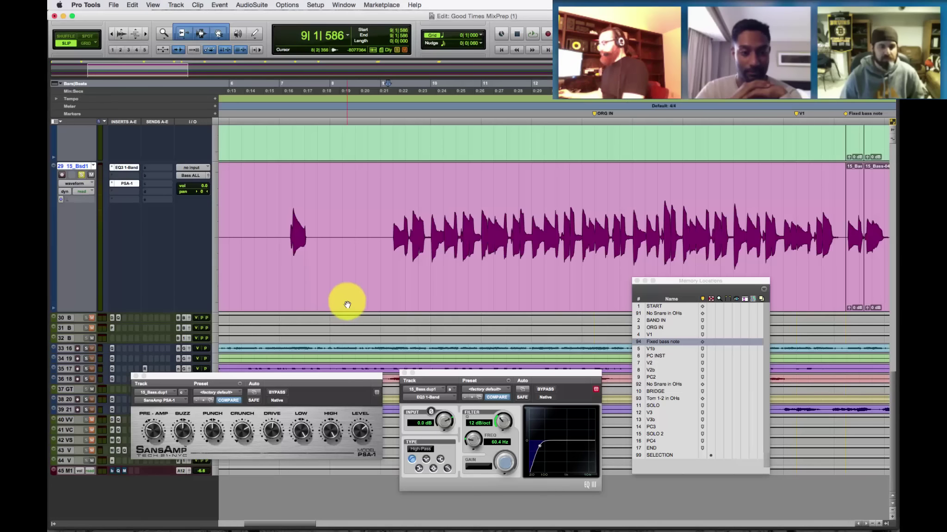
{"action": "left_click", "coordinate": [392, 221]}
{"action": "key", "text": "space"}
{"action": "key", "text": "super+equal"}
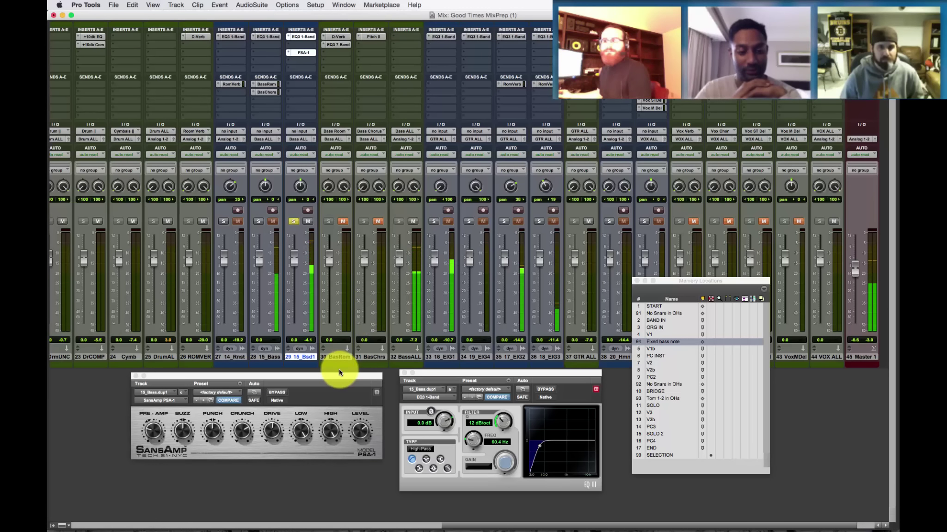
Adjust the SansAmp's Drive and Level while listening to the duplicate bass, and stop playback
{"action": "left_click_drag", "start_coordinate": [272, 434], "coordinate": [272, 412]}
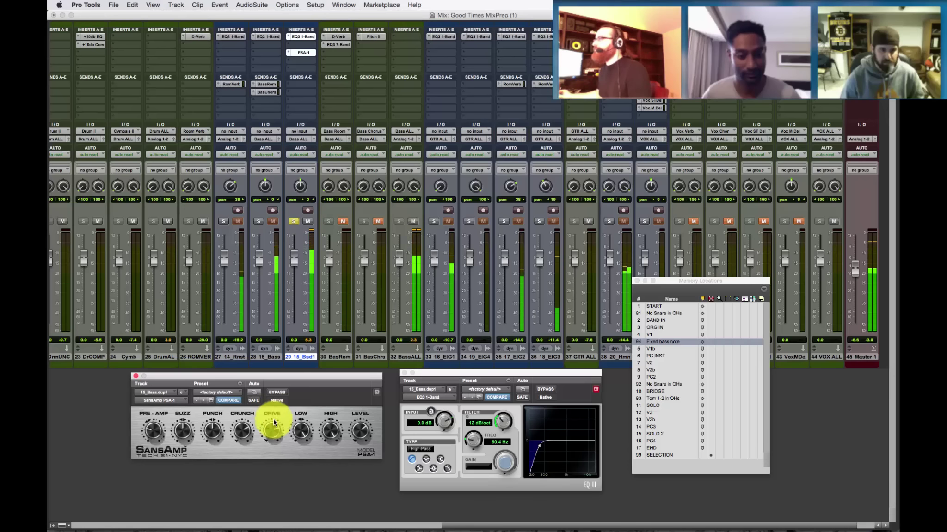
{"action": "left_click_drag", "start_coordinate": [360, 437], "coordinate": [365, 481]}
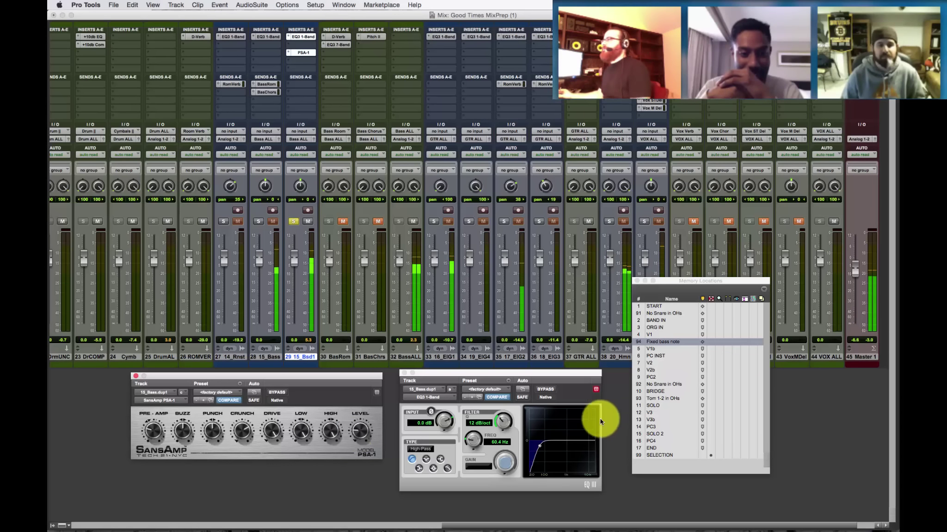
{"action": "left_click", "coordinate": [382, 413]}
{"action": "left_click", "coordinate": [493, 403]}
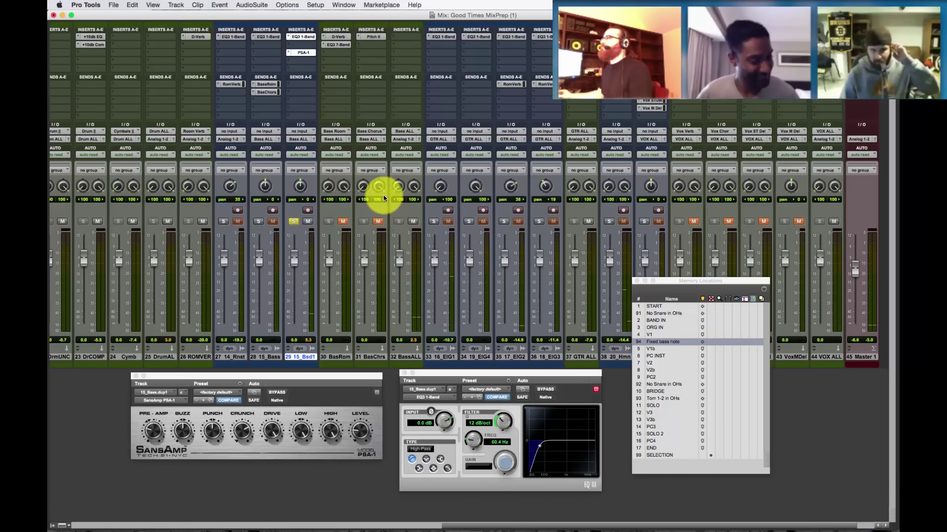
Insert FabFilter Pro-Q in the duplicate bass track's second slot, position its window beside the SansAmp, and close Memory Locations
{"action": "left_click", "coordinate": [297, 45]}
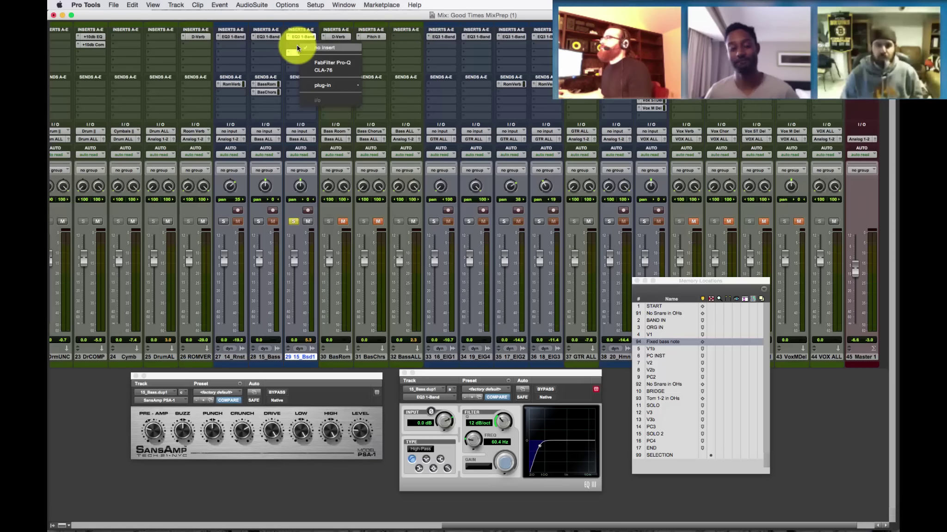
{"action": "mouse_move", "coordinate": [346, 84]}
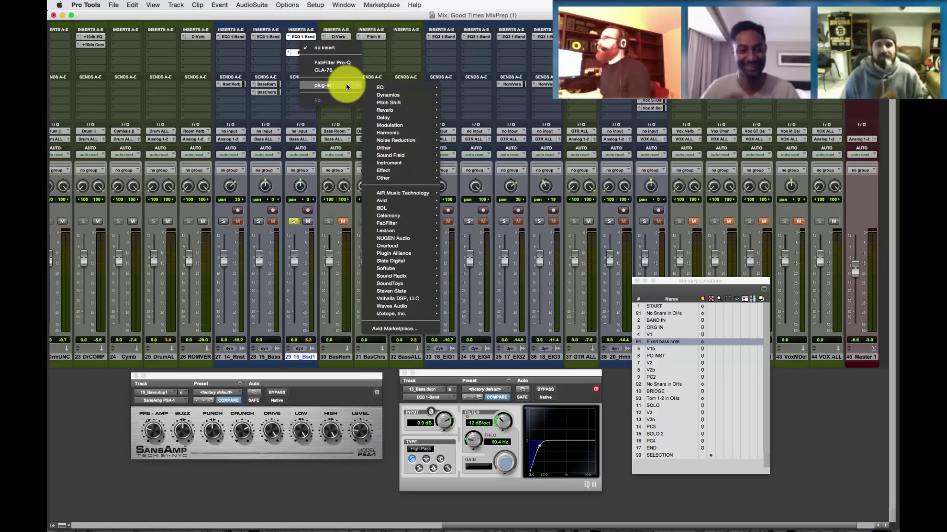
{"action": "mouse_move", "coordinate": [410, 88]}
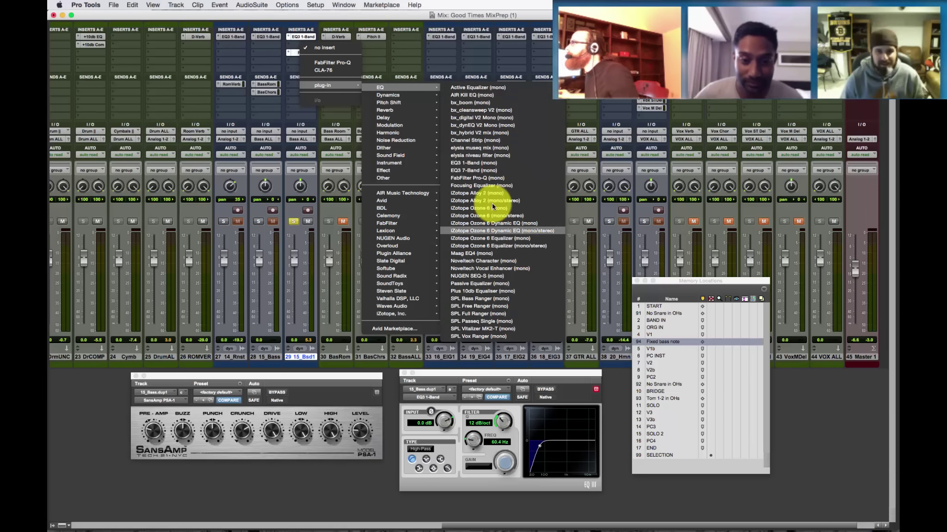
{"action": "left_click", "coordinate": [350, 66]}
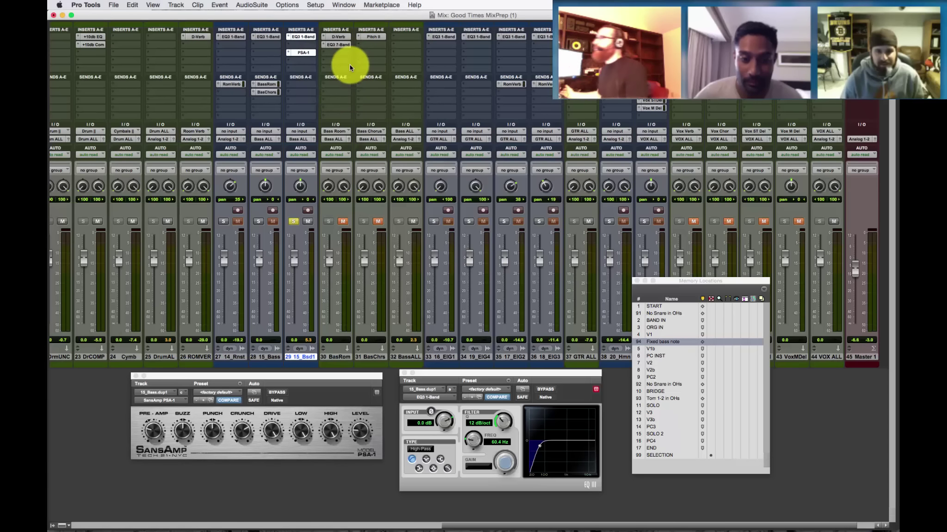
{"action": "left_click_drag", "start_coordinate": [556, 387], "coordinate": [551, 216]}
{"action": "left_click", "coordinate": [741, 282]}
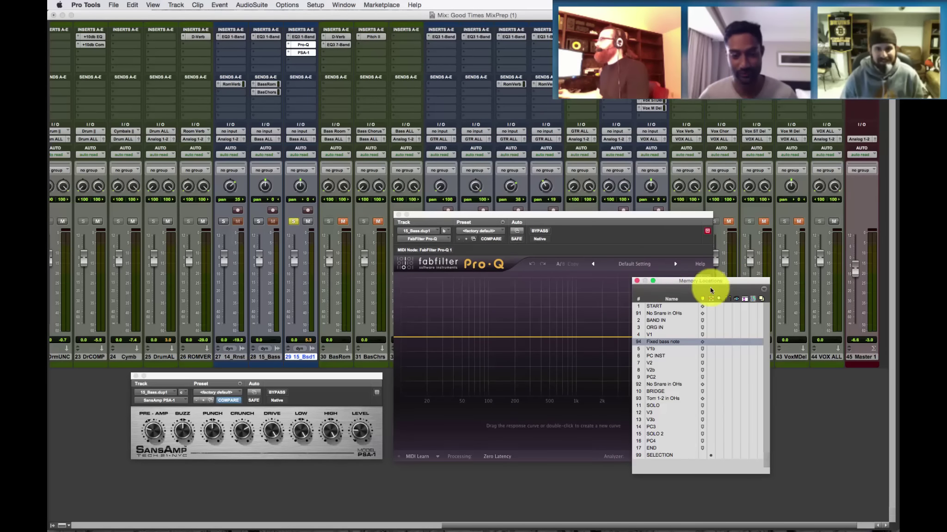
{"action": "left_click", "coordinate": [637, 281]}
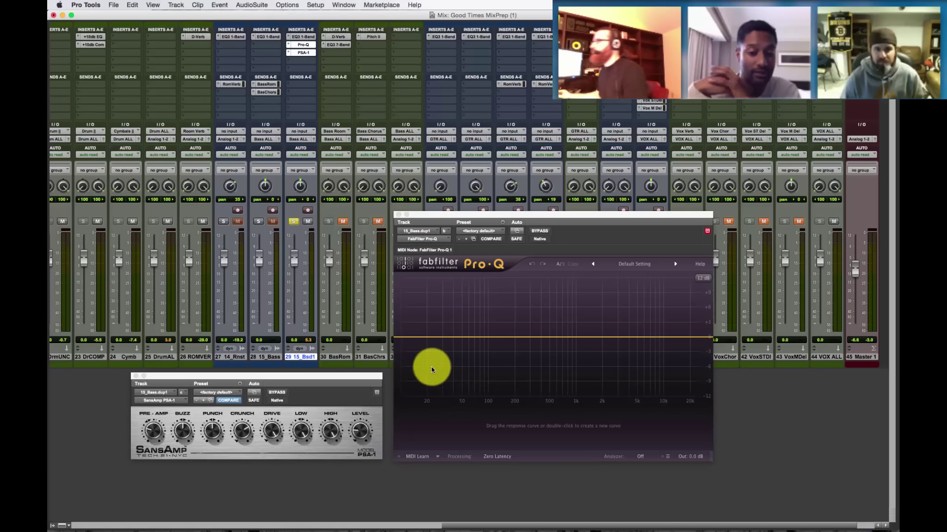
Add a bell band to the Pro-Q curve at about 130 Hz
{"action": "left_click_drag", "start_coordinate": [497, 339], "coordinate": [499, 336]}
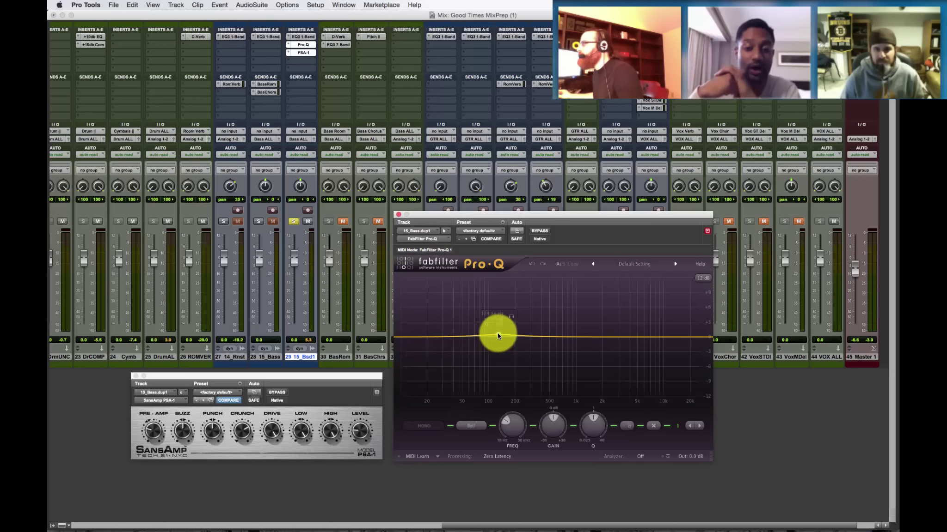